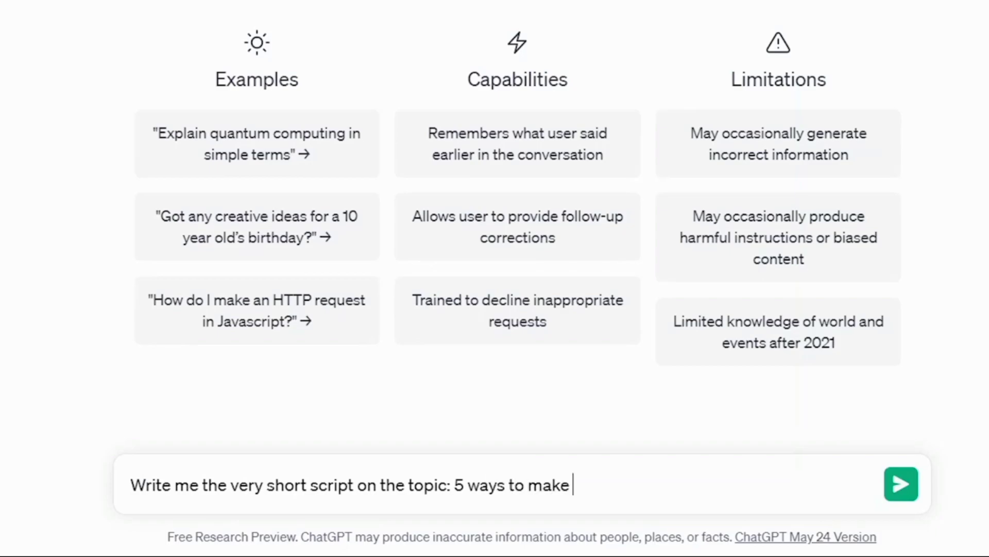
Step: Ask ChatGPT for a very short script on '5 ways to make our lives better'
text(ter)
key(Return)
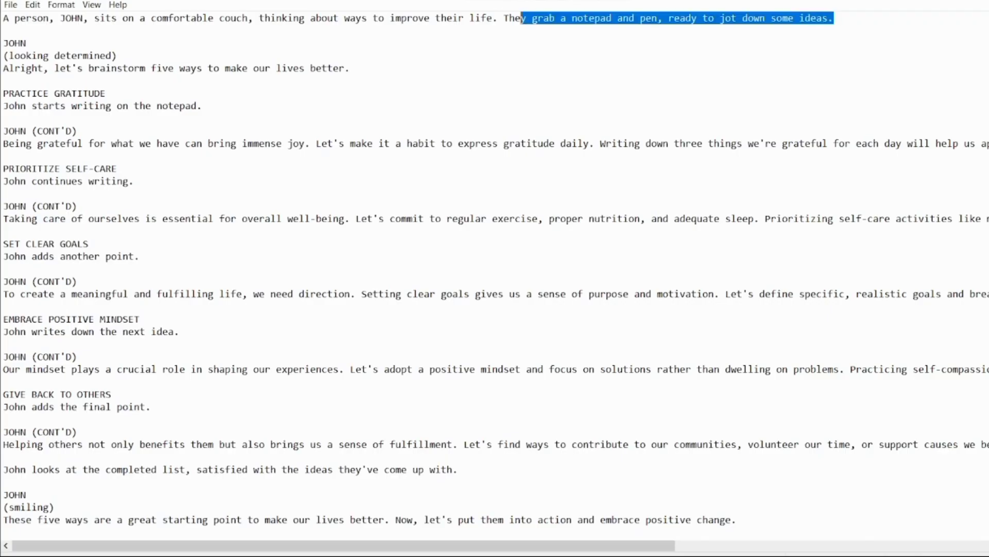
Step: Delete the script's opening line, JOHN character line and stage directions, then select all text
key(shift+Home)
key(Delete)
key(Down)
key(Down)
key(shift+Down)
key(shift+Down)
key(Delete)
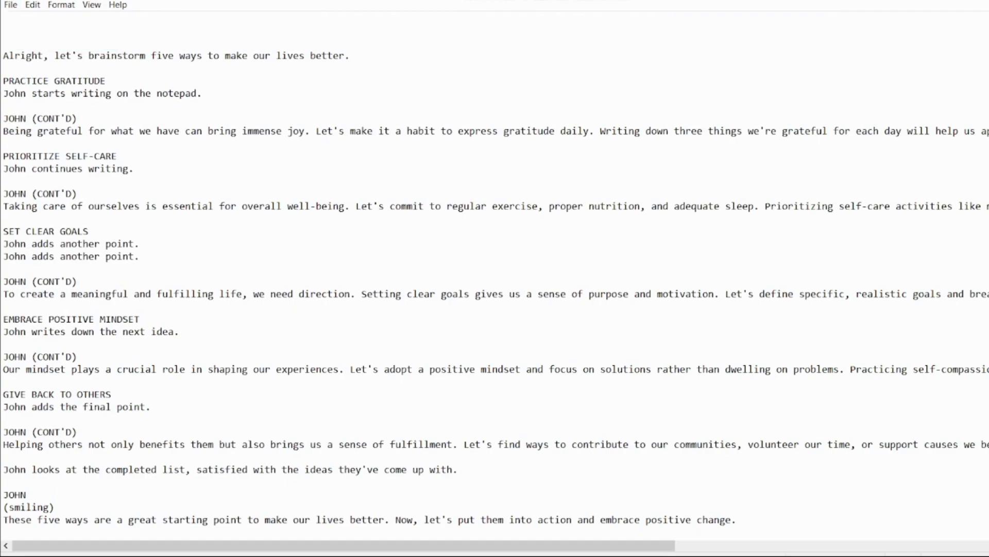
key(Delete)
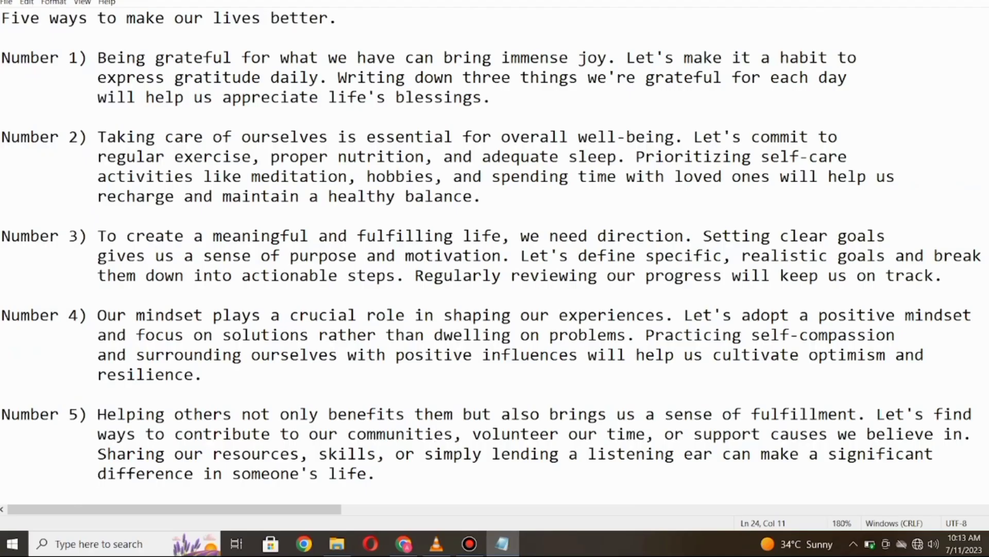
drag(2, 18, 376, 473)
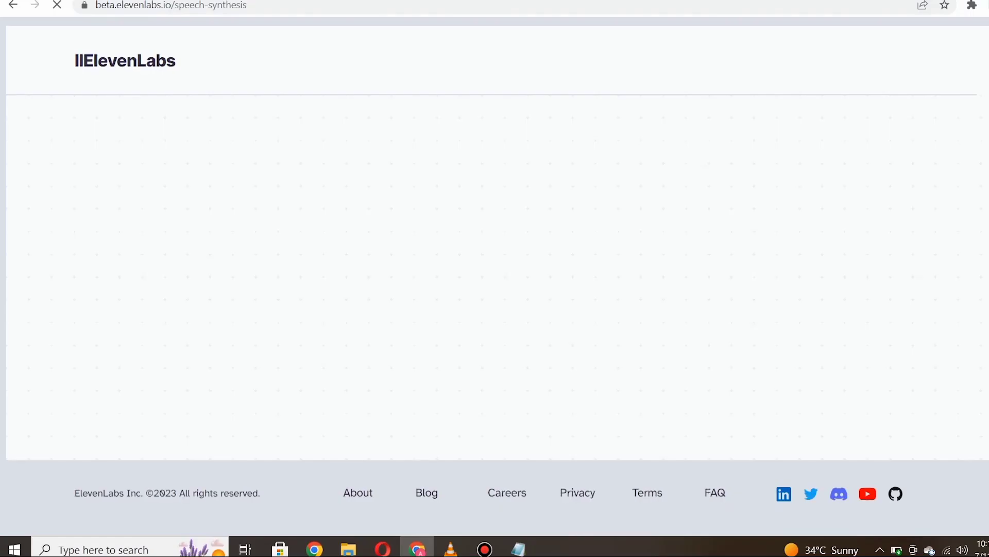
Step: Preview and select the premade/Adam voice, then expand its Stability and Clarity settings
scroll(495, 278, down, 5)
scroll(495, 279, up, 5)
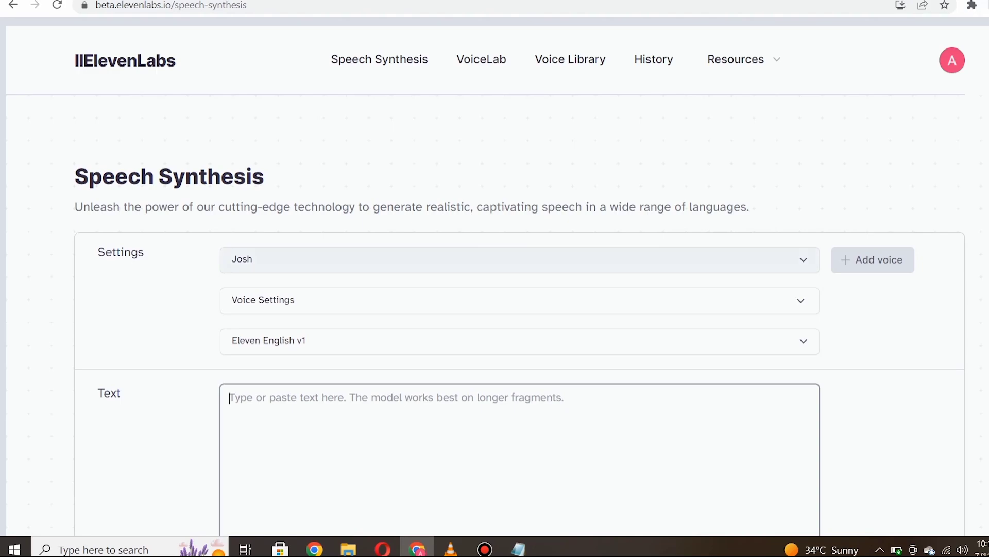
click(515, 260)
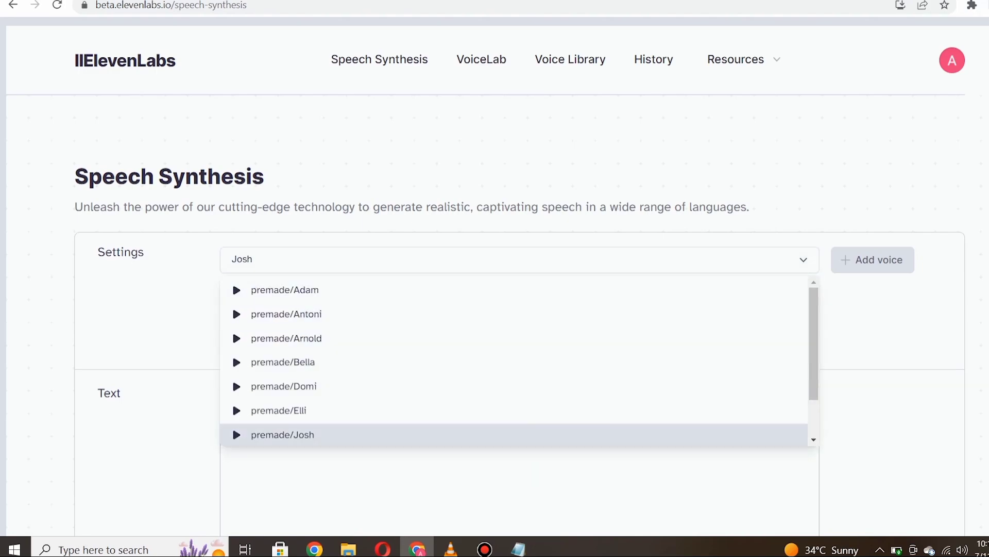
scroll(237, 338, down, 1)
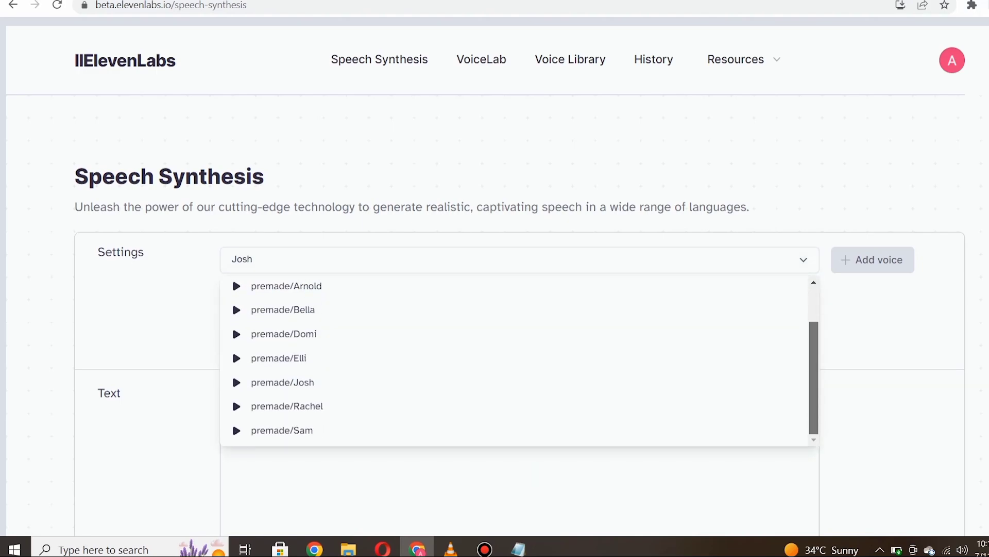
scroll(237, 338, up, 1)
click(236, 290)
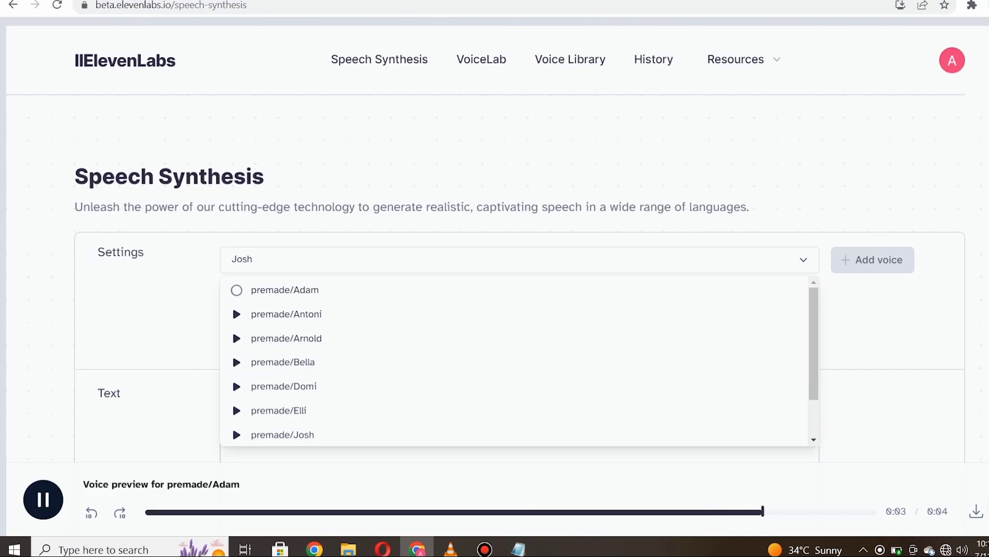
click(285, 290)
scroll(495, 278, down, 3)
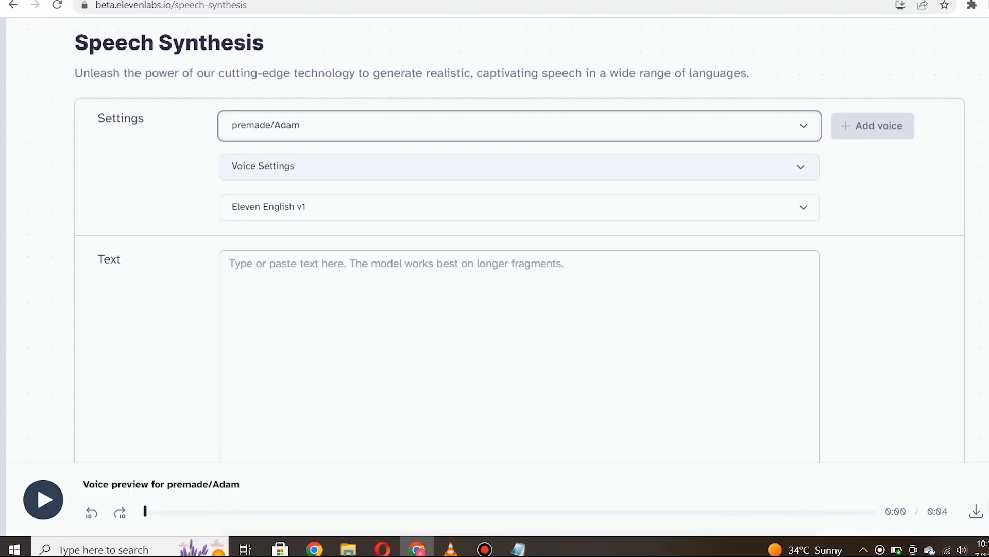
click(515, 166)
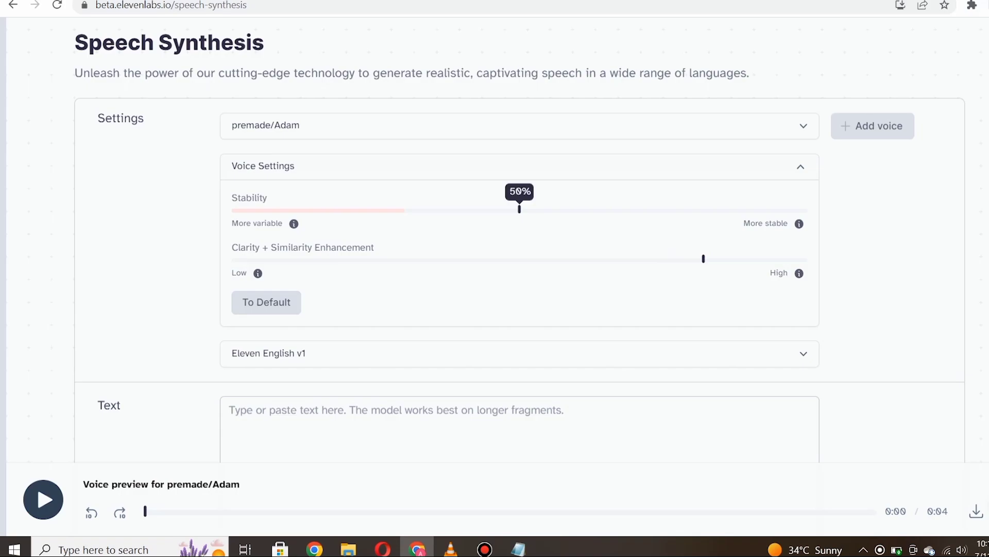
Step: Paste the five-point script into the ElevenLabs text box as the speech text
scroll(519, 279, down, 5)
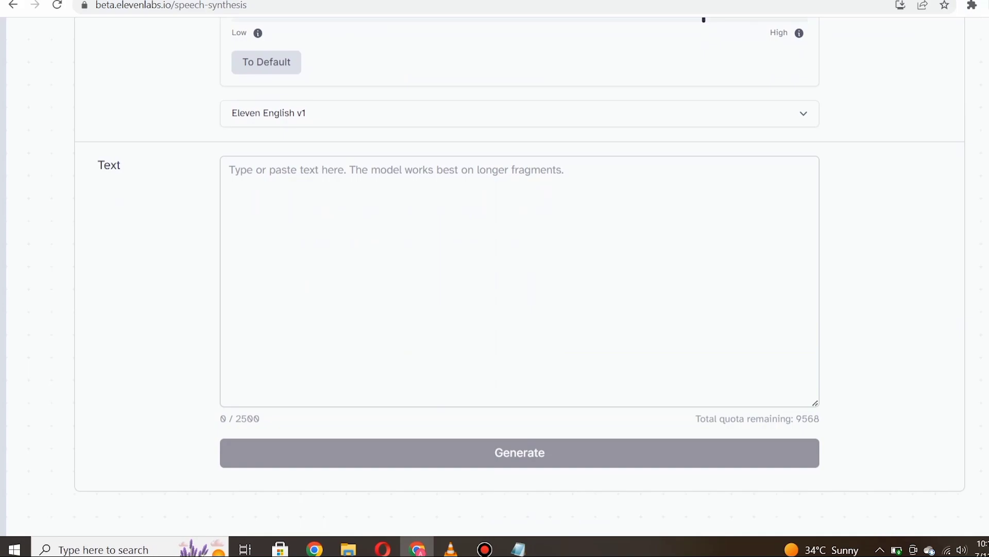
click(229, 170)
key(ctrl+v)
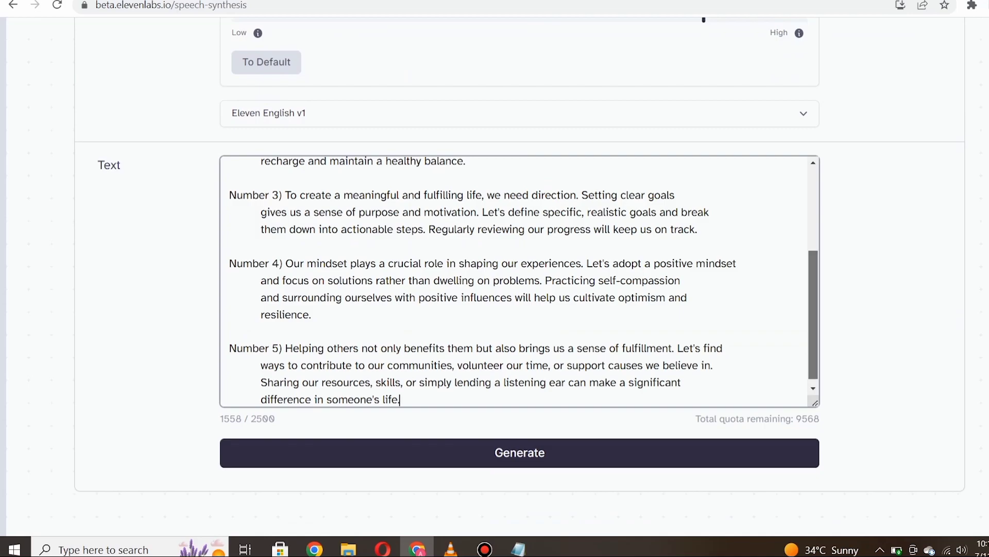
scroll(520, 281, up, 3)
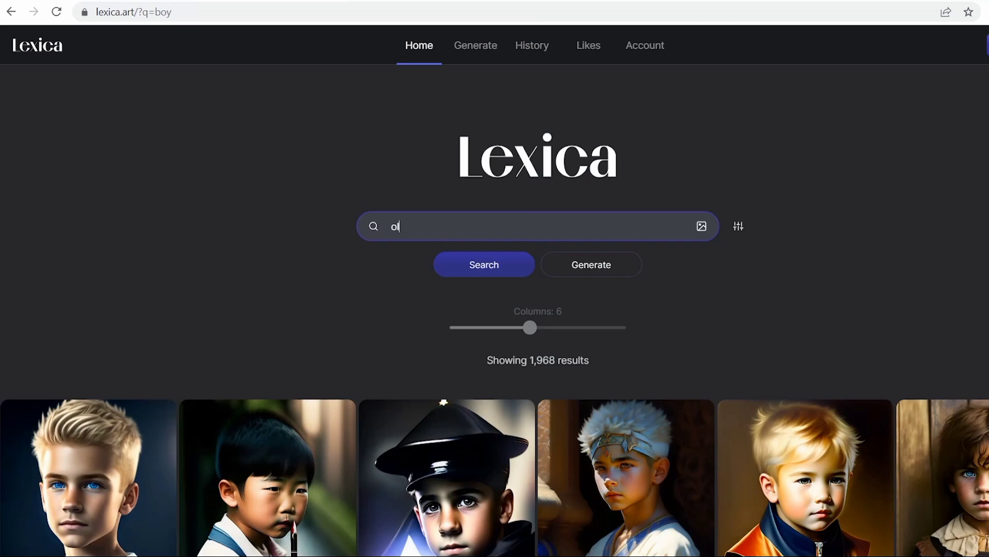
Step: Search Lexica for 'old man' and open the golden-hour Gandalf portrait's details
key(Return)
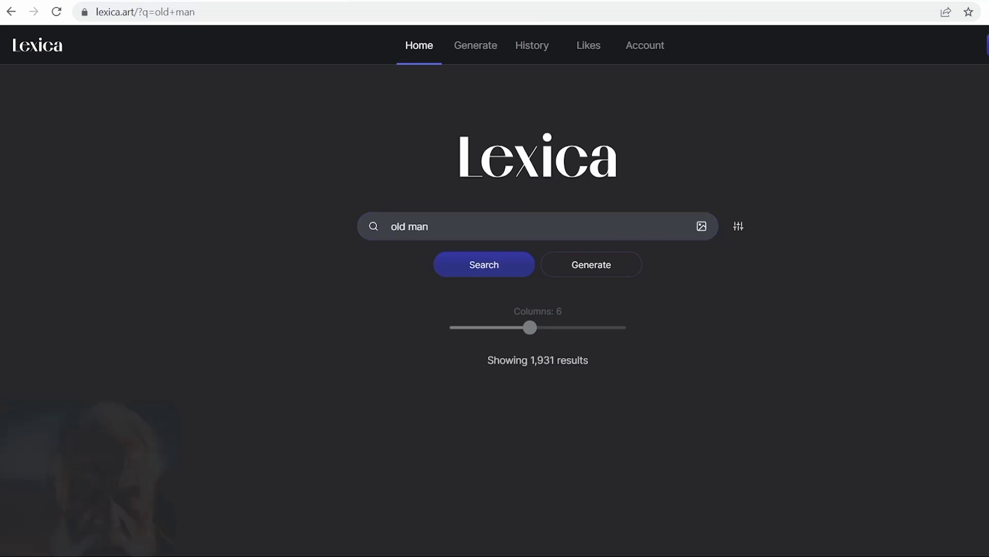
scroll(495, 309, down, 4)
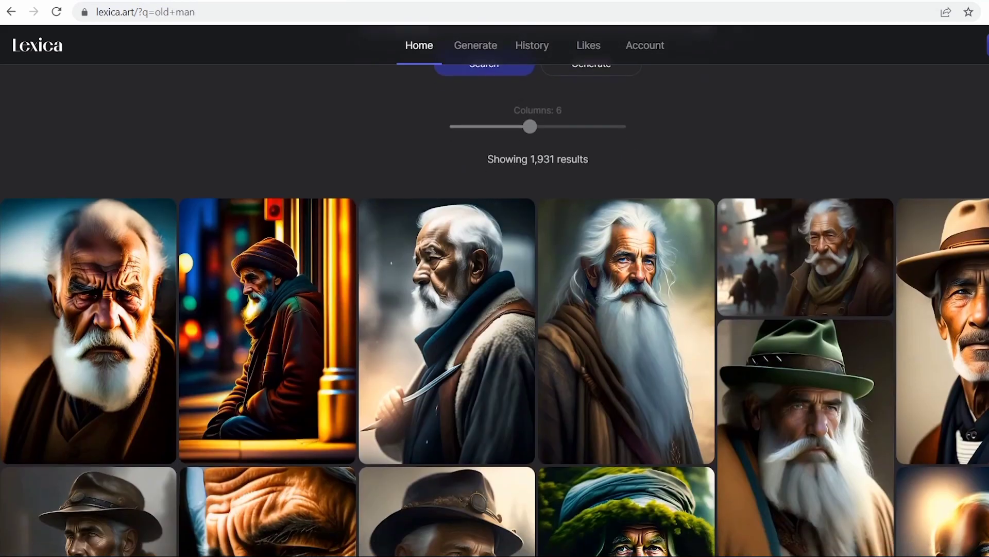
scroll(495, 309, down, 8)
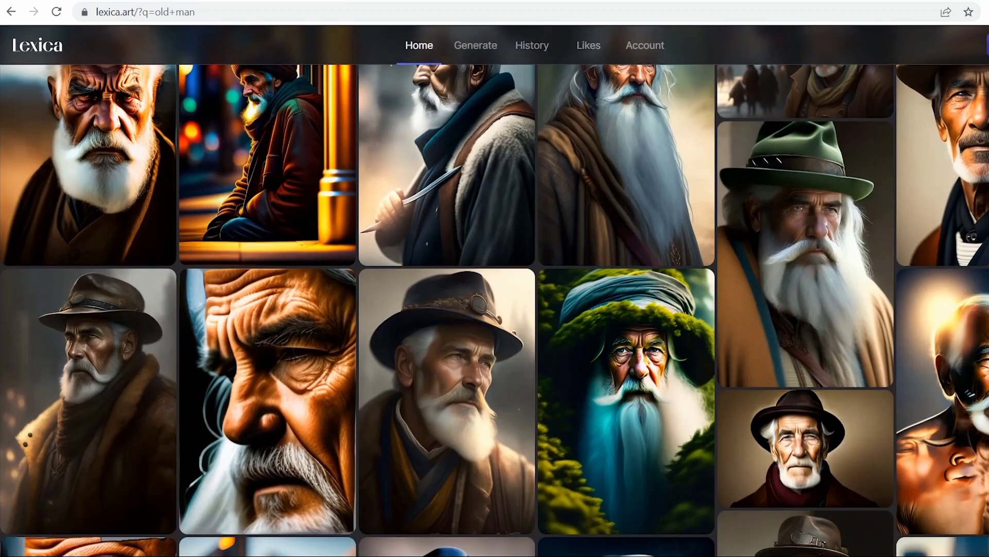
scroll(806, 284, down, 8)
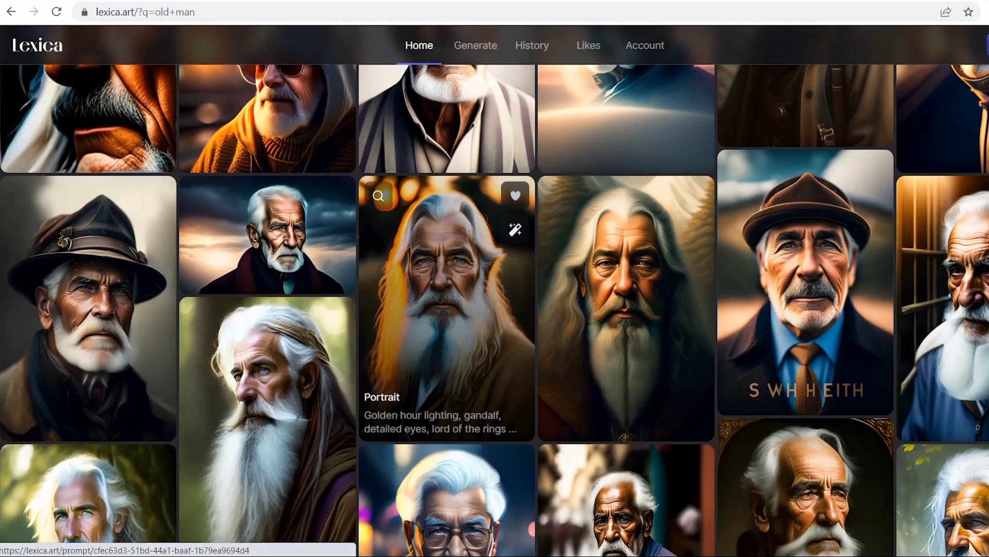
click(446, 309)
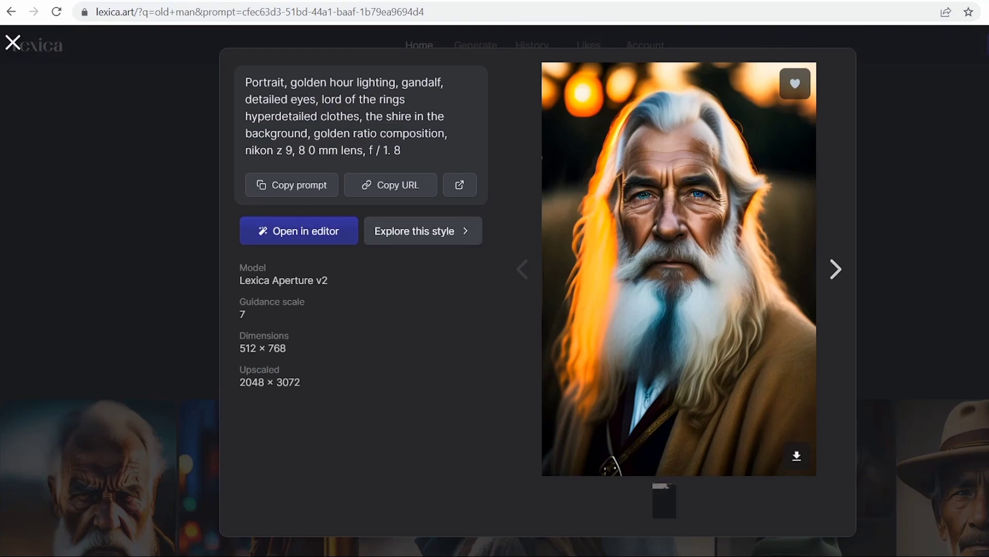
Step: Generate the Gandalf portrait from its prompt and download it as portrait.jpg
click(299, 230)
scroll(538, 309, down, 5)
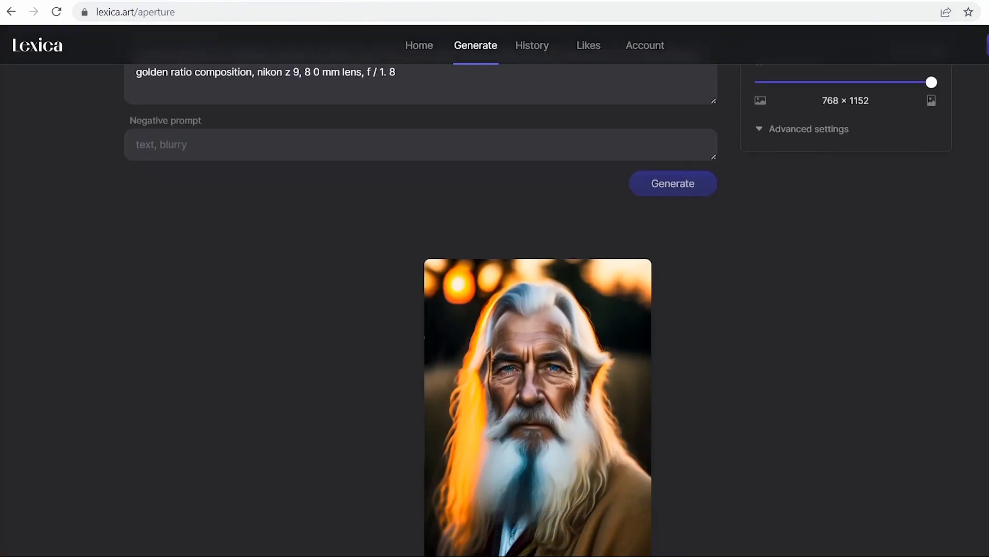
scroll(538, 309, up, 5)
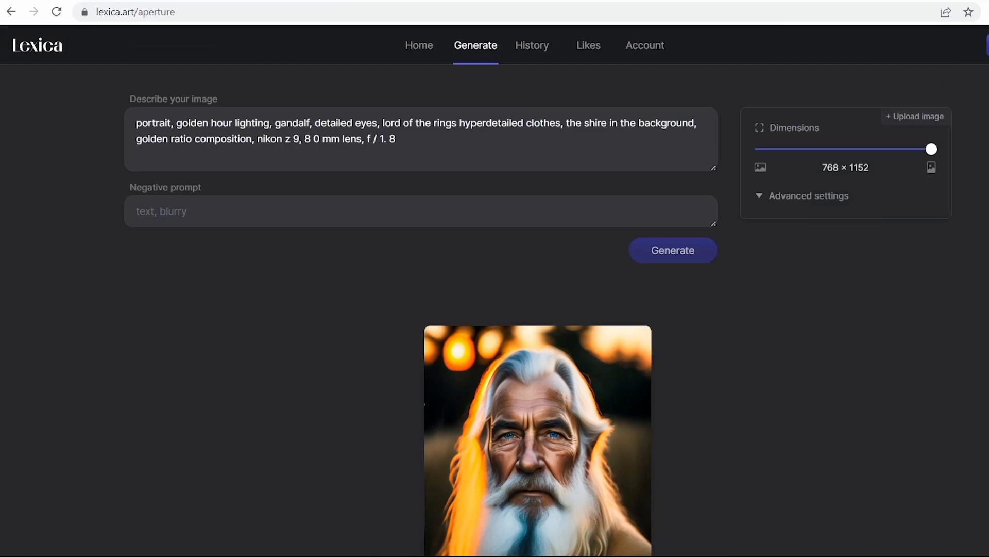
scroll(538, 309, down, 3)
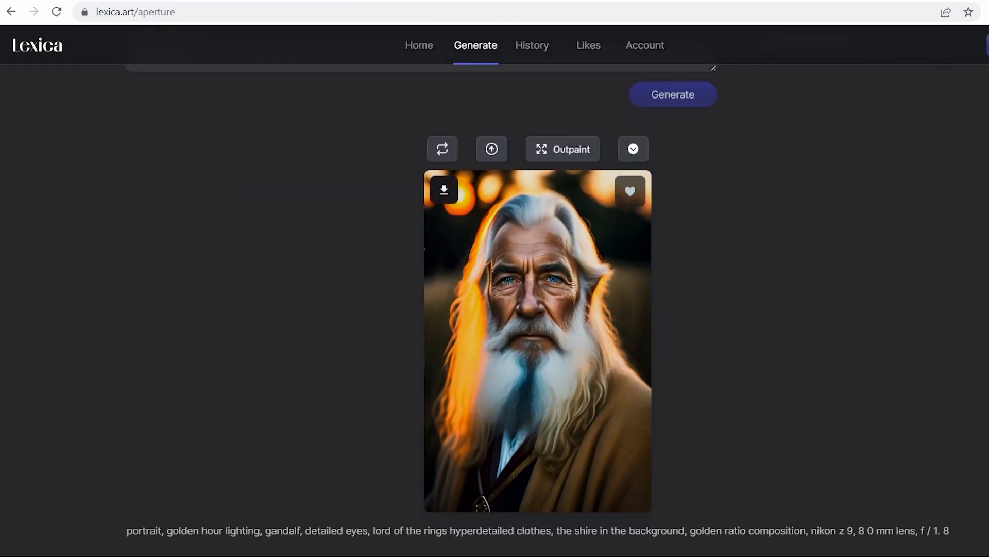
click(444, 190)
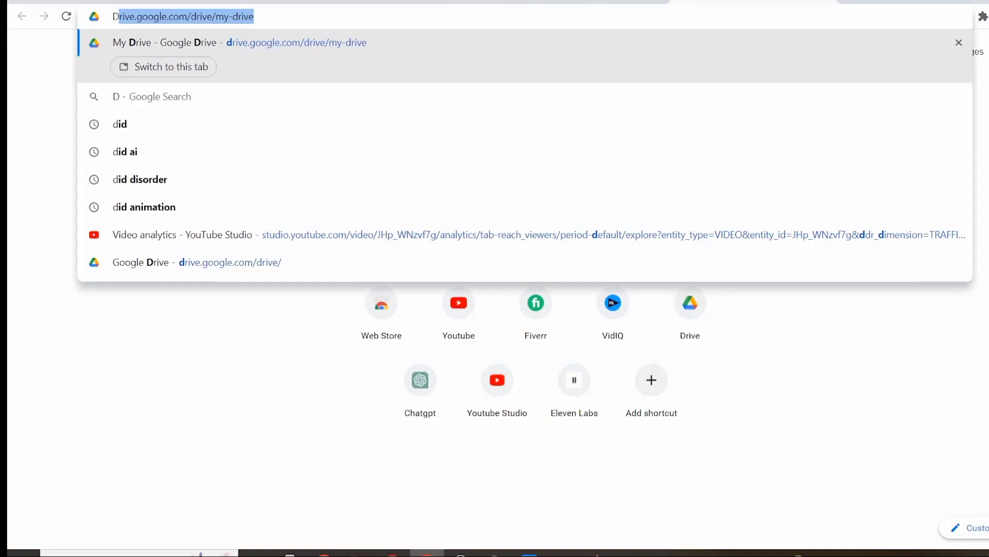
Step: Search Google for D-ID and open the d-id.com website
text(-ID)
key(Return)
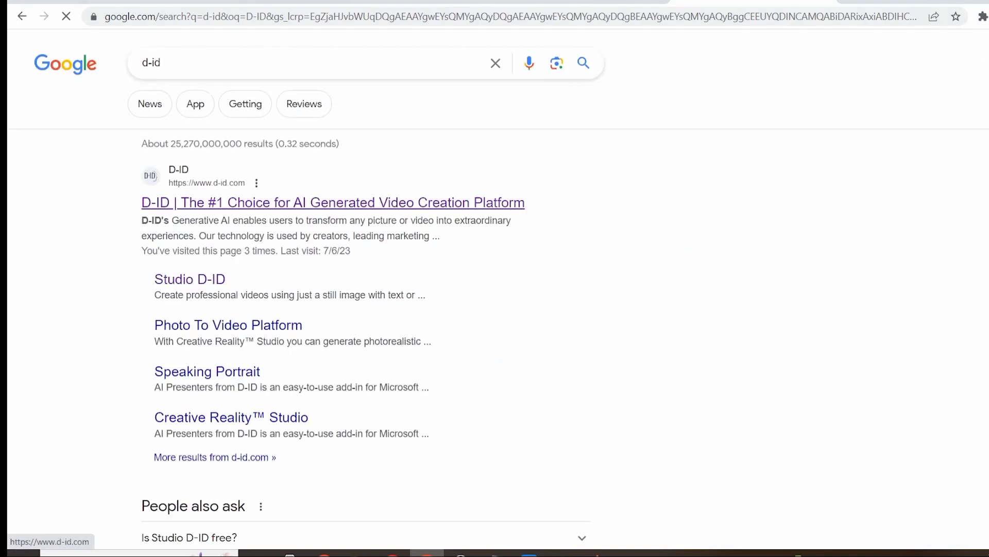
click(333, 202)
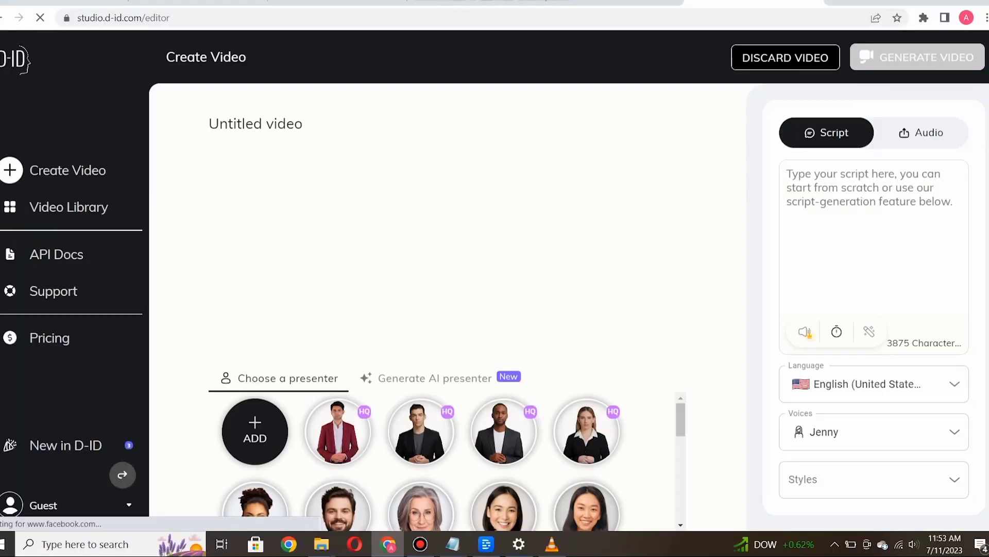
Step: Upload portrait.jpg as the custom presenter and switch to supplying your own voice audio
scroll(423, 461, down, 4)
scroll(422, 461, up, 4)
mouse_move(256, 432)
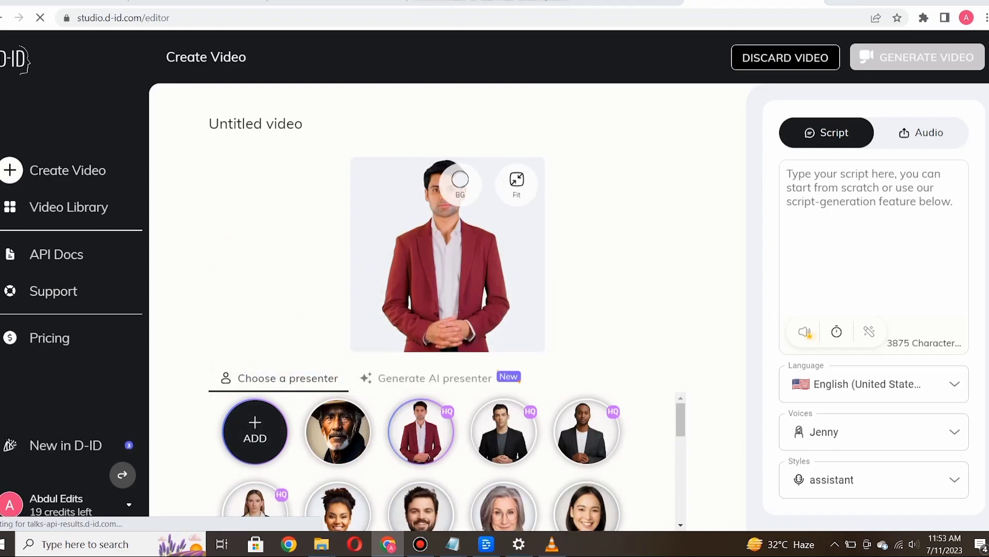
click(255, 431)
click(139, 96)
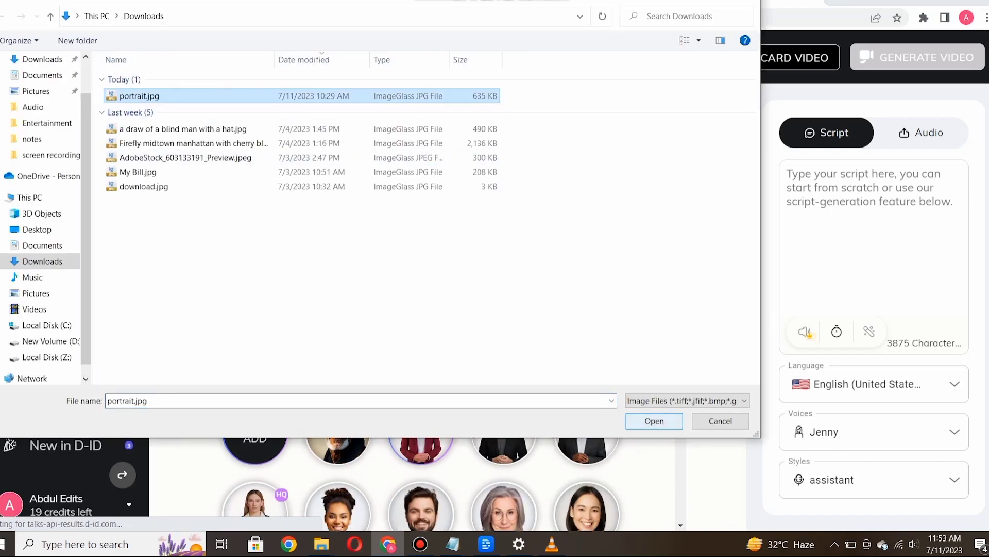
key(Return)
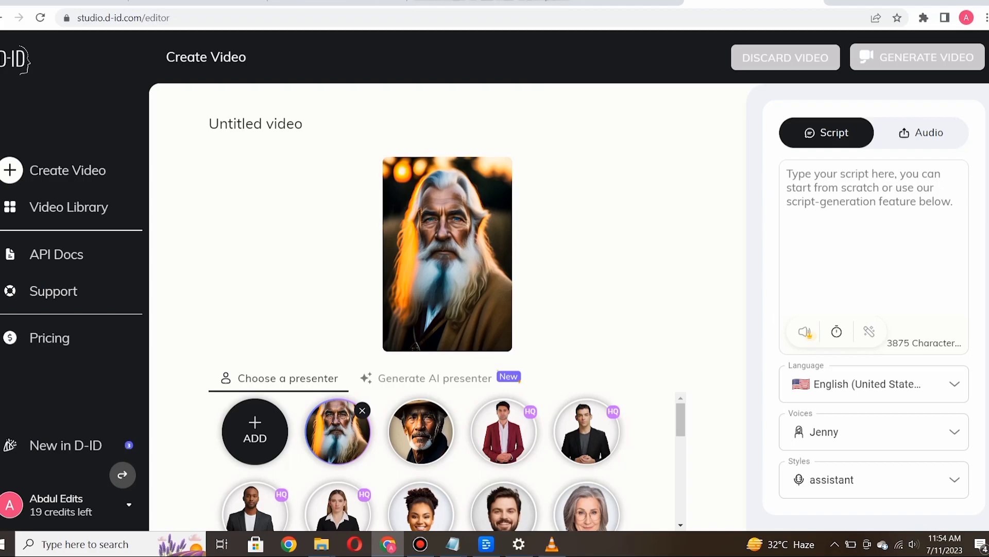
click(922, 133)
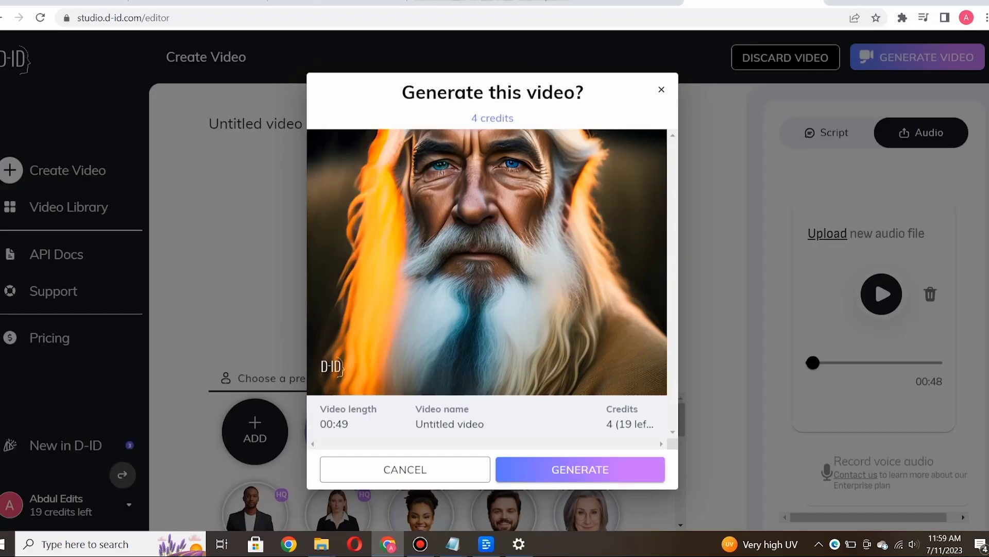
Step: Confirm generation of the 49-second talking video and download it
key(Return)
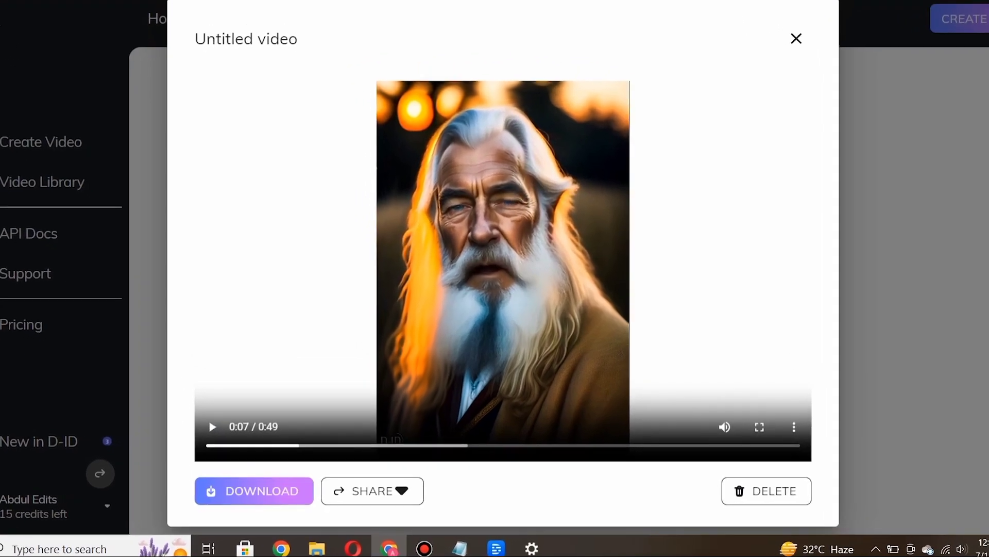
click(263, 491)
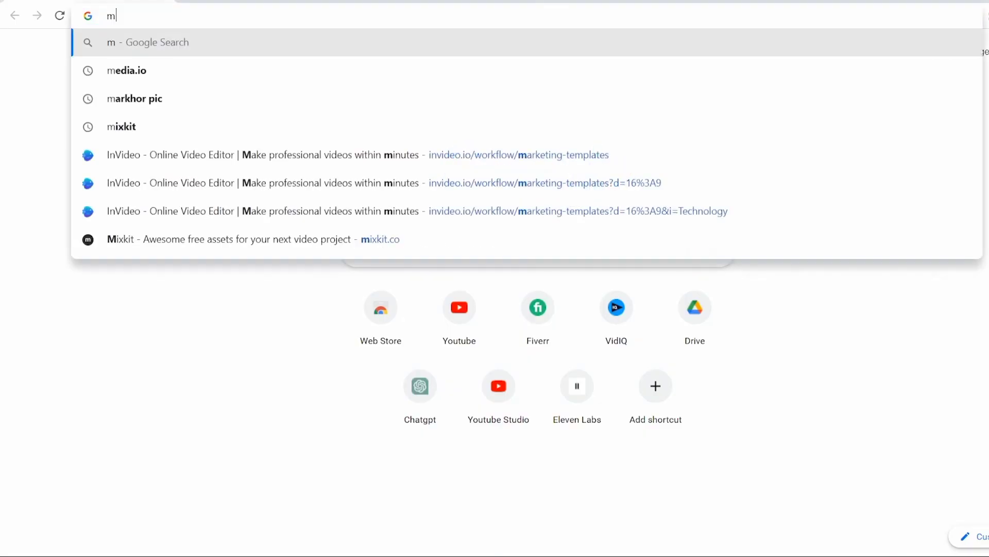
Step: Search the web for media.io and scroll to the site's result
text(edia.io)
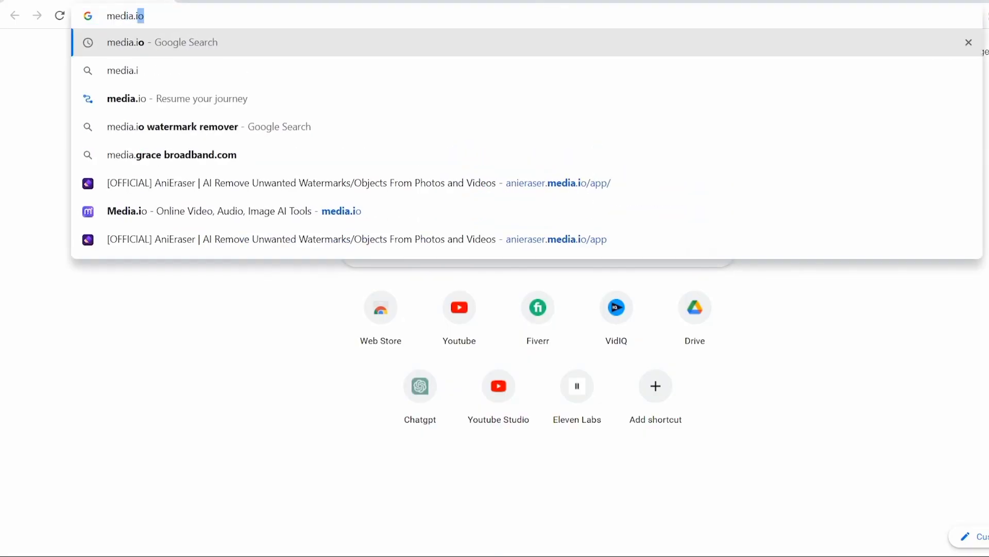
key(Return)
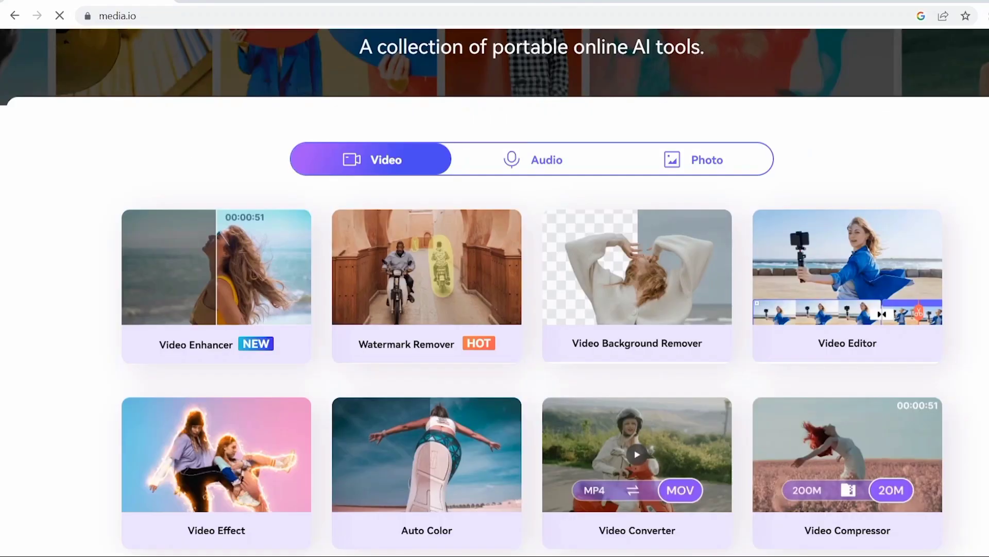
scroll(494, 292, down, 1)
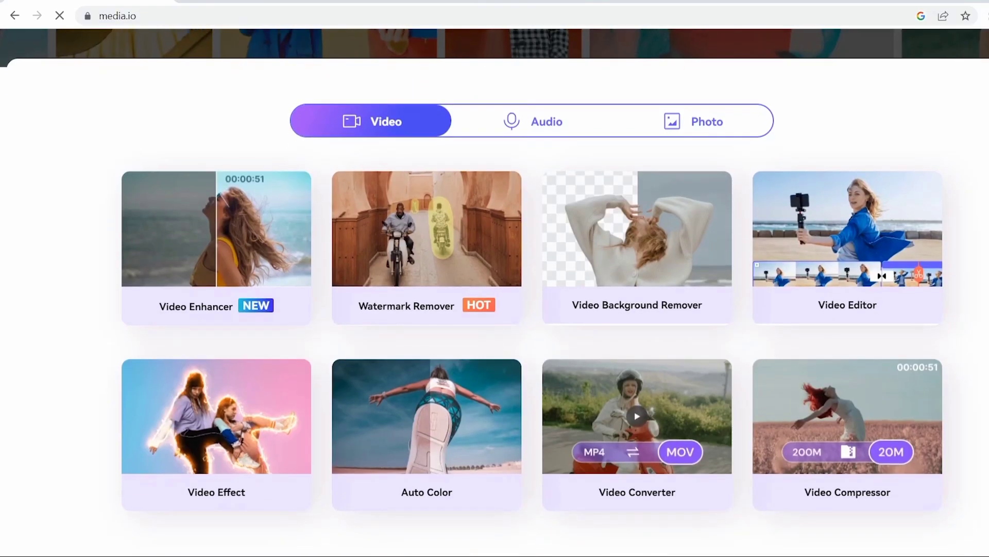
mouse_move(426, 232)
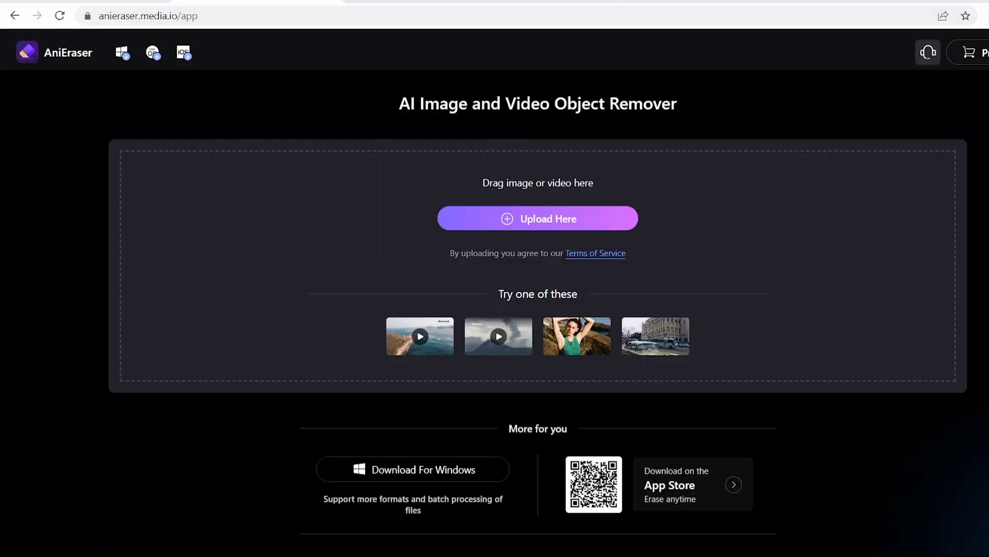
Step: Upload the talking-portrait video to AniEraser, zoom in, and brush a mask over the D-ID logo
drag(361, 556, 540, 230)
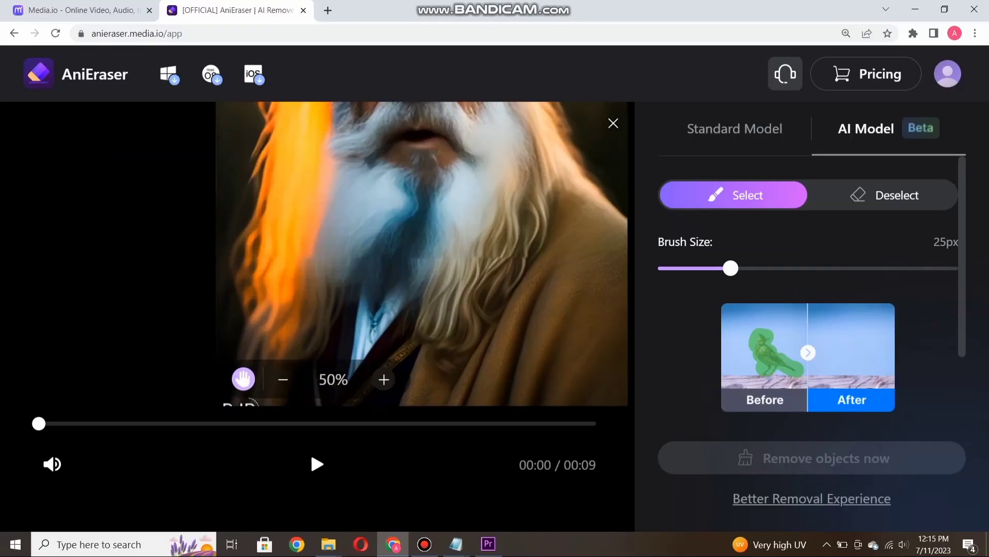
scroll(448, 219, up, 2)
click(384, 379)
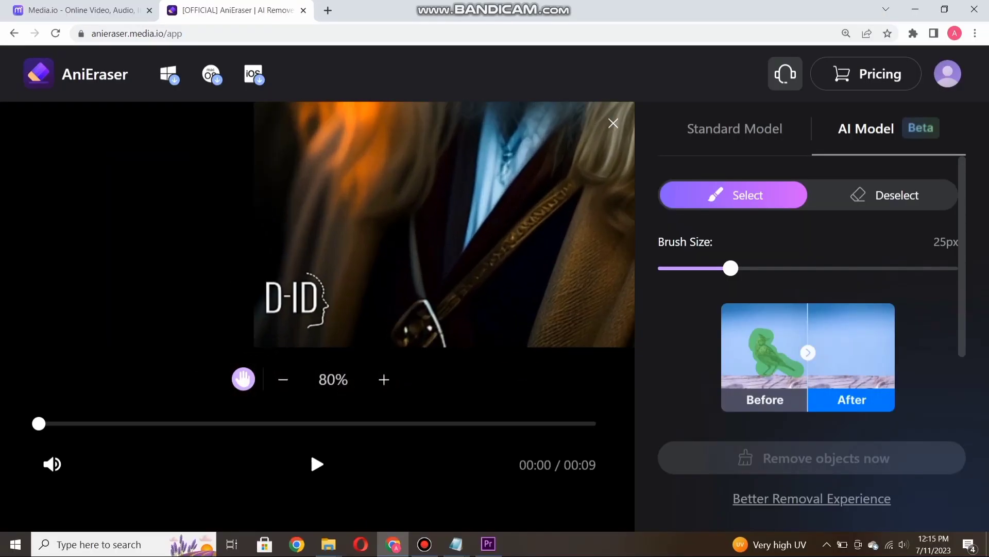
click(384, 379)
mouse_move(267, 289)
mouse_down()
mouse_move(325, 303)
mouse_move(322, 282)
mouse_move(326, 316)
mouse_move(314, 325)
mouse_up()
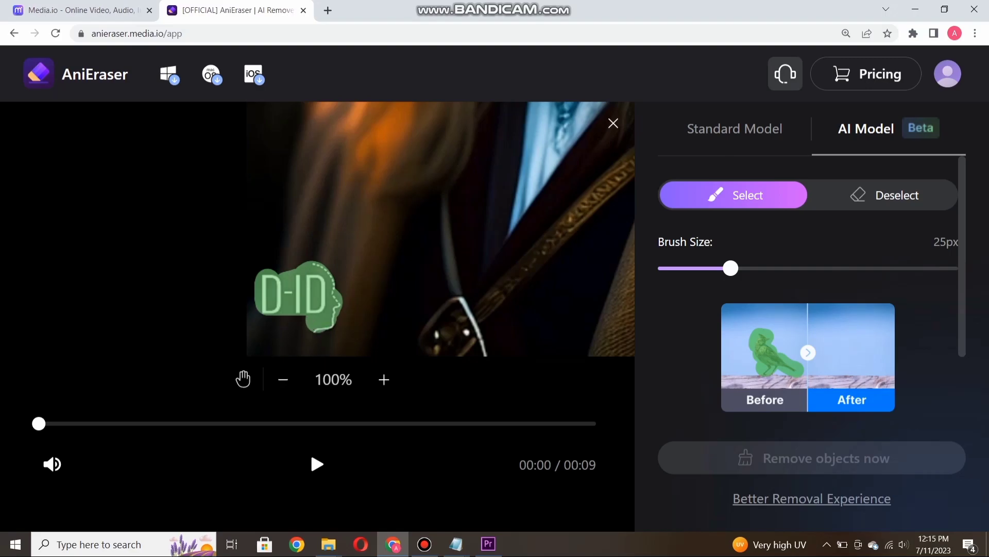
scroll(441, 229, down, 3)
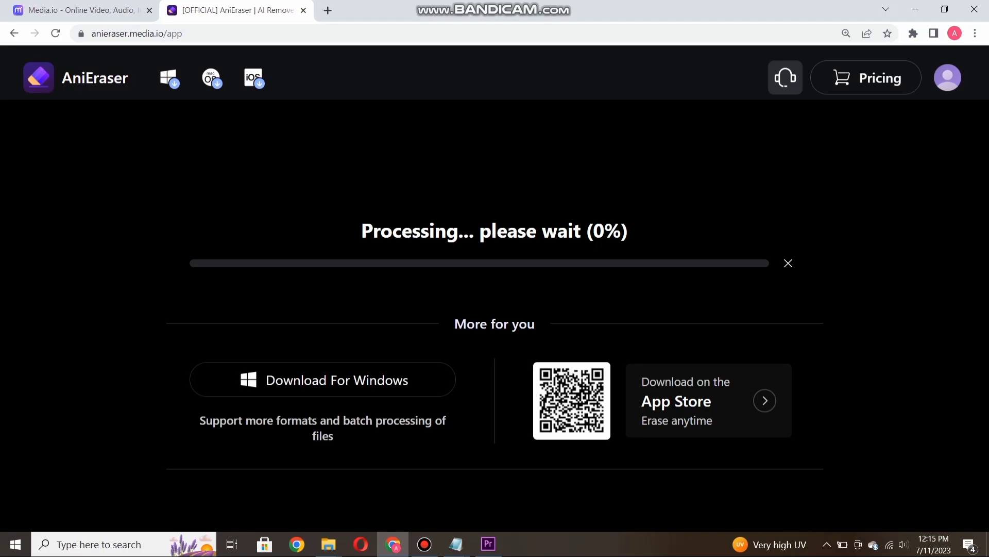
key(ctrl+minus)
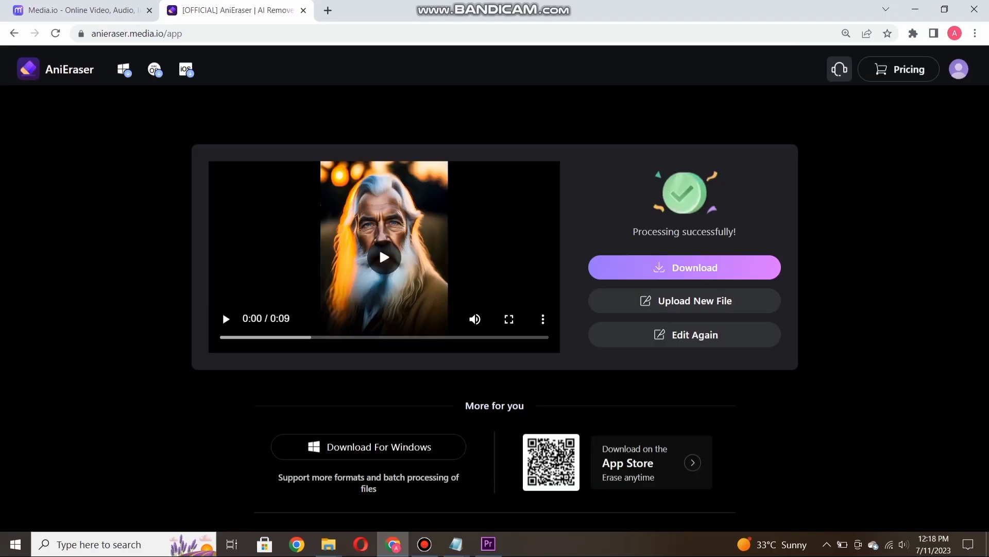